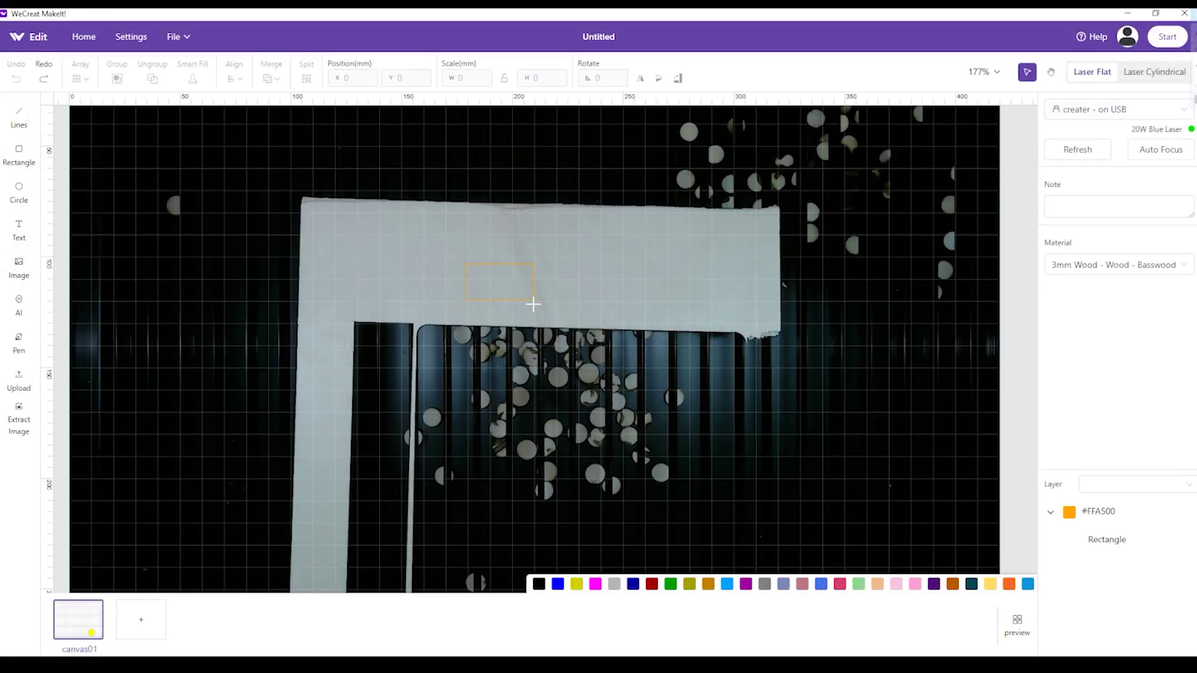
Add a small circle beside the rectangle and merge them into one outline.
left_click(533, 301)
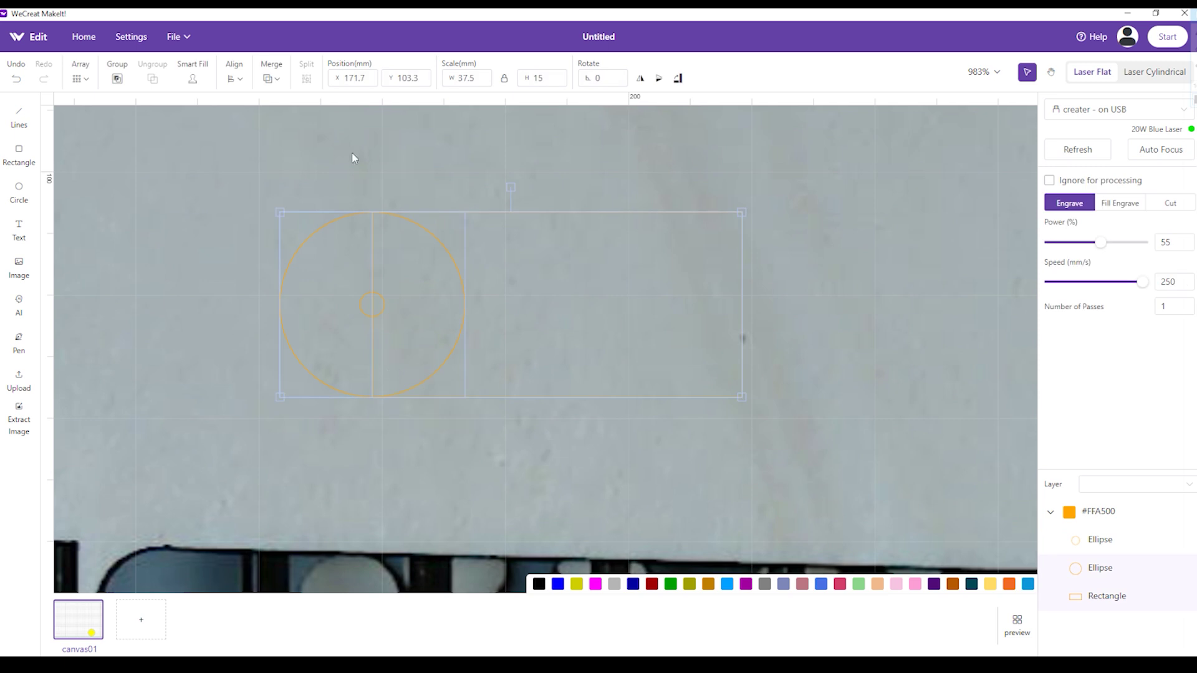
left_click(275, 78)
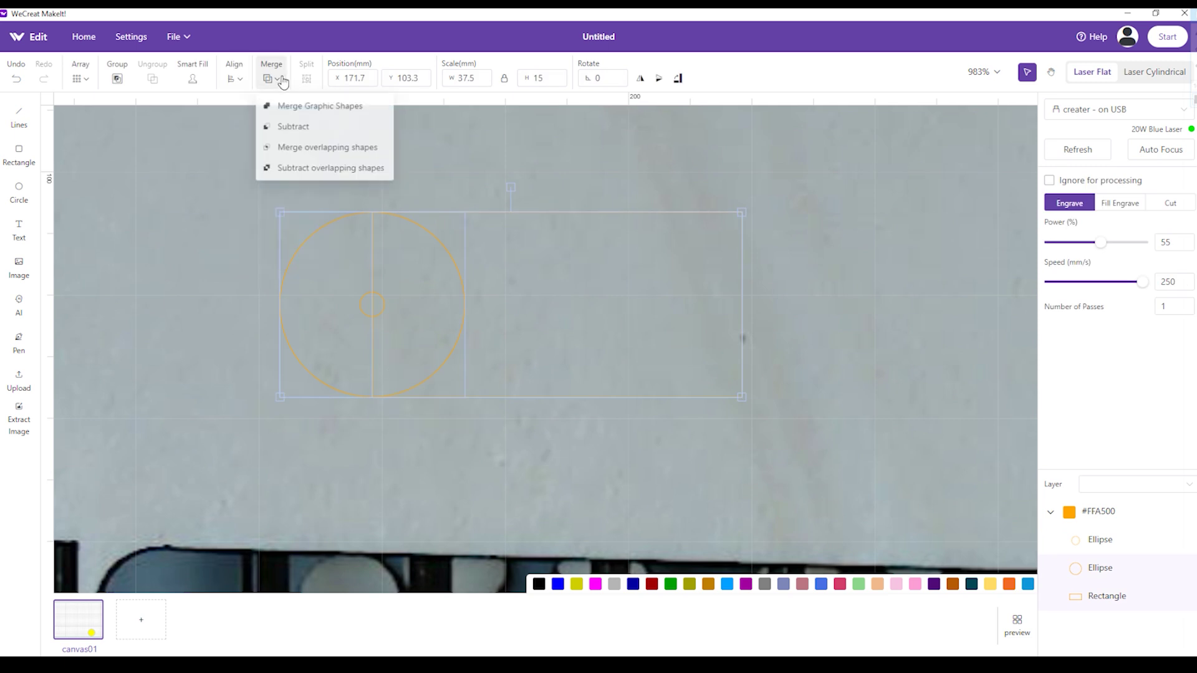
left_click(299, 107)
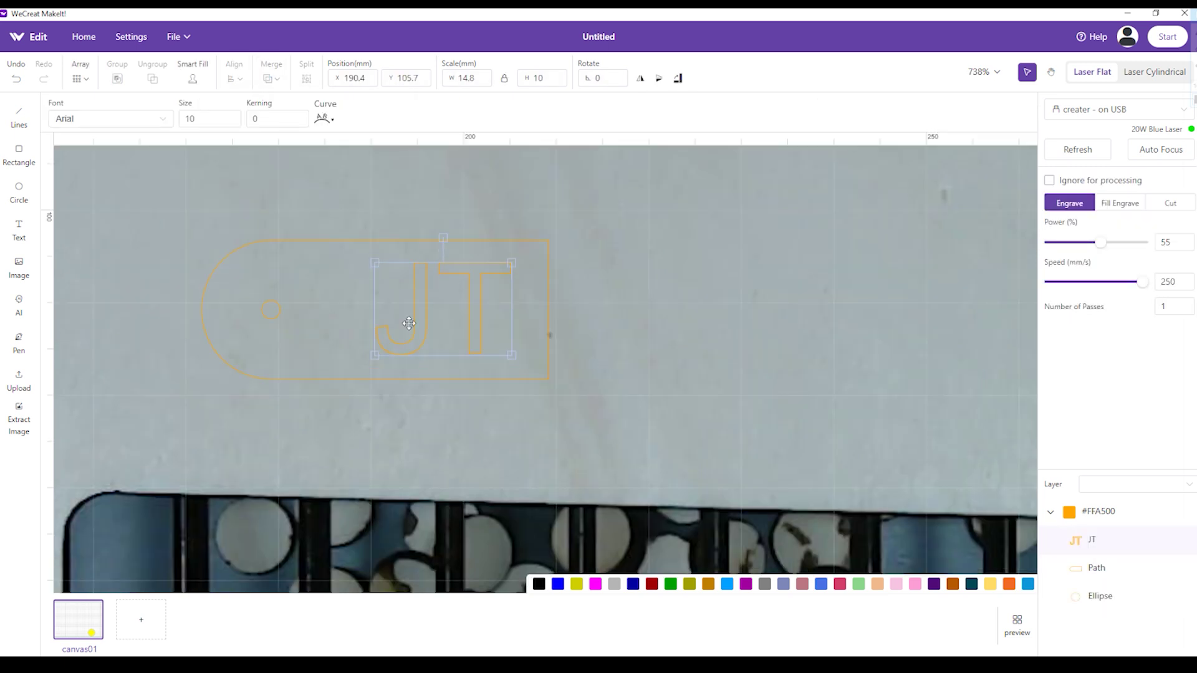
Put the JT text on its own blue layer set to Fill Engrave, and enlarge the preview.
left_click(558, 583)
left_click(1119, 203)
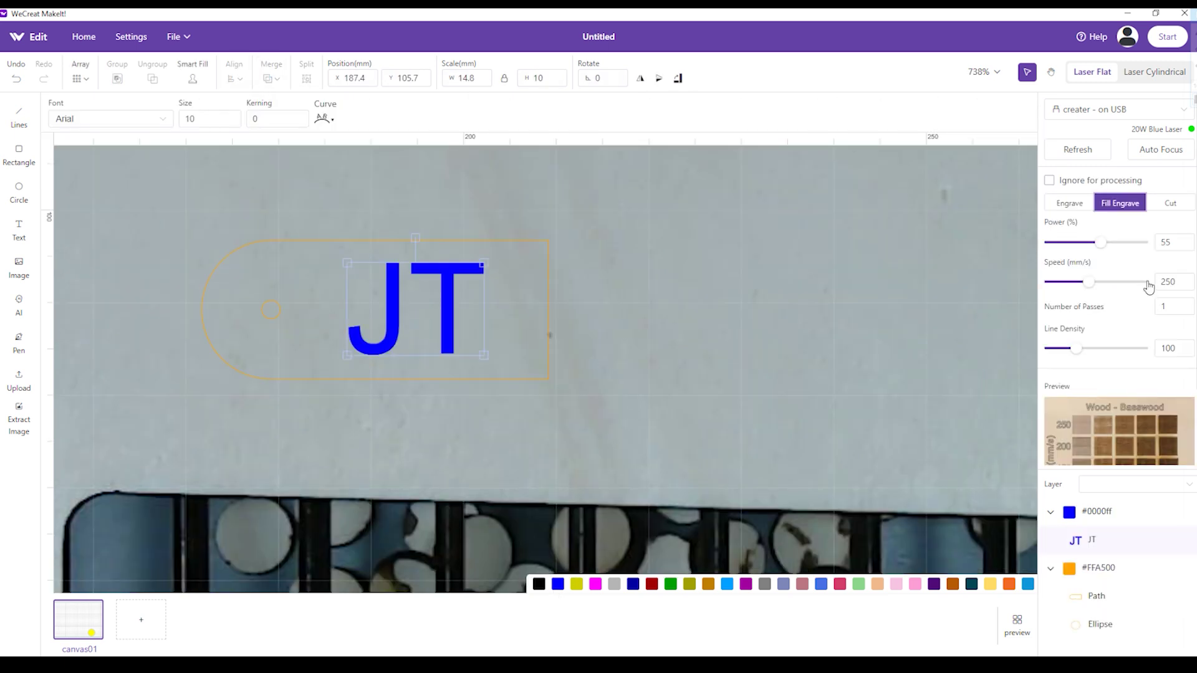
left_click(1154, 439)
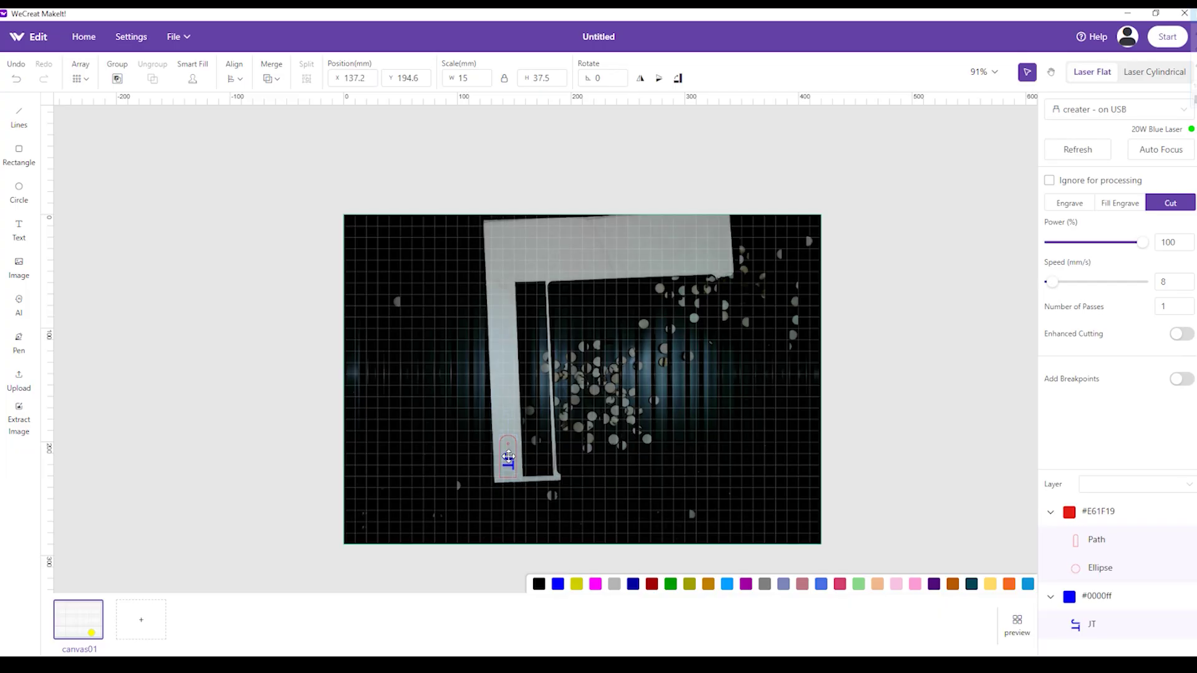
Deselect the tag design by clicking empty canvas.
left_click(600, 398)
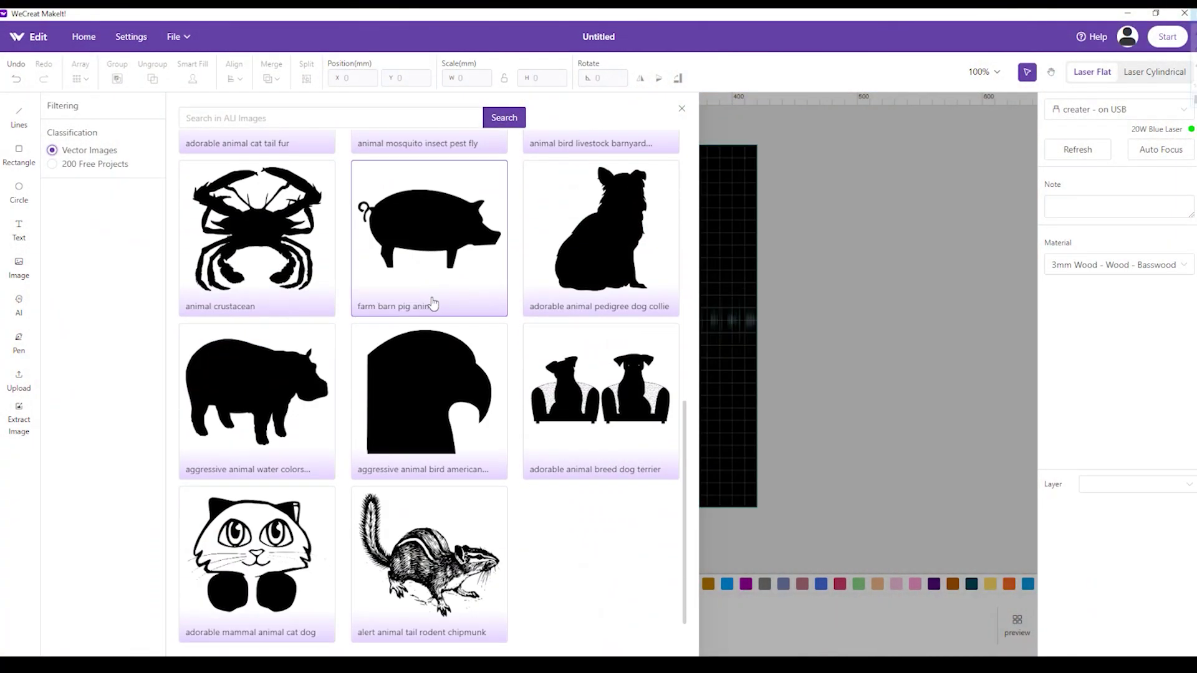
Browse the vector images, switch to 200 Free Projects and scroll through them.
scroll(433, 304, "down", 20)
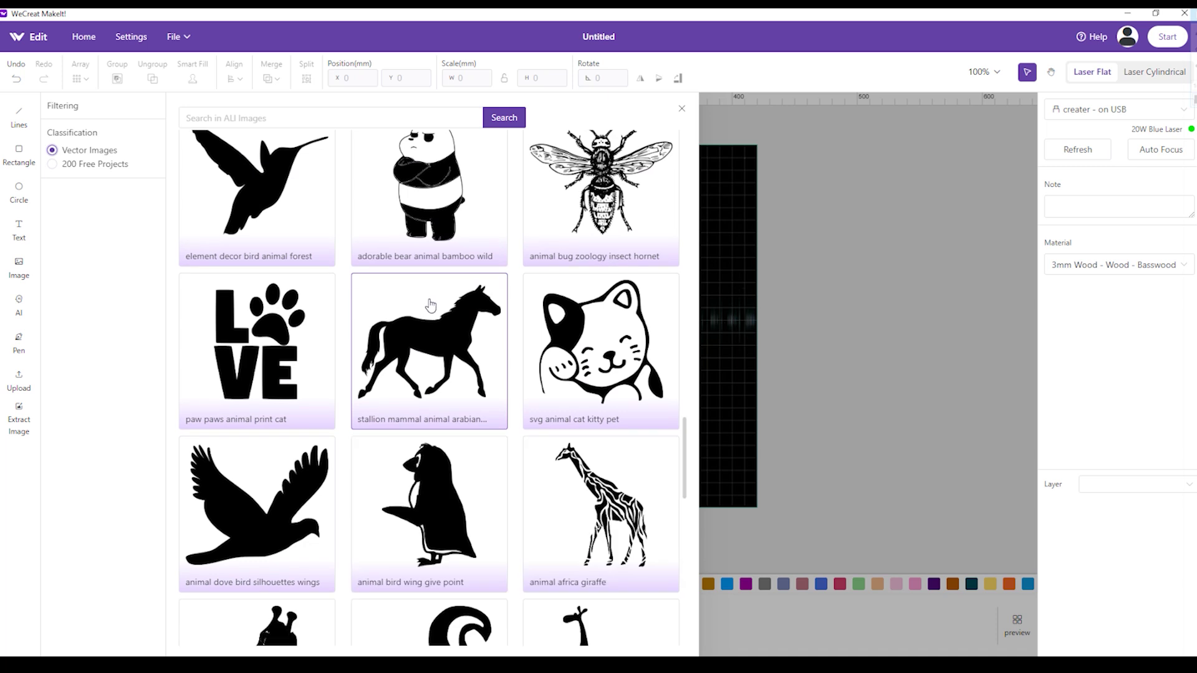
scroll(429, 306, "down", 10)
left_click(94, 166)
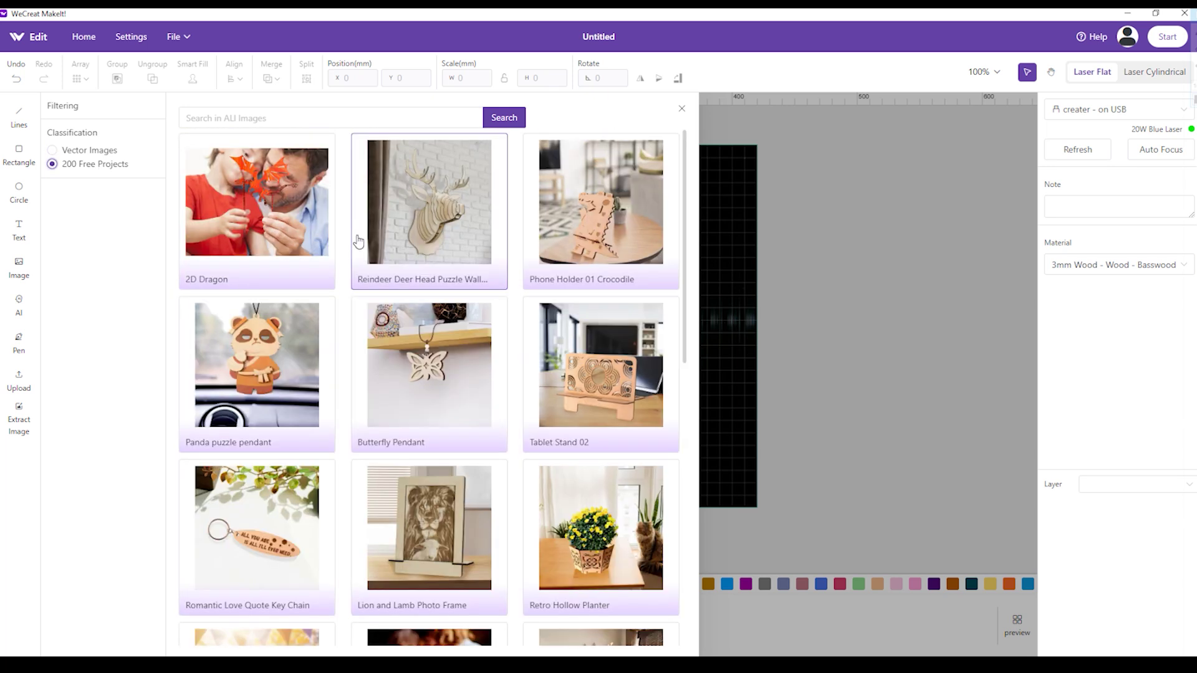
scroll(358, 241, "down", 1)
scroll(358, 242, "down", 12)
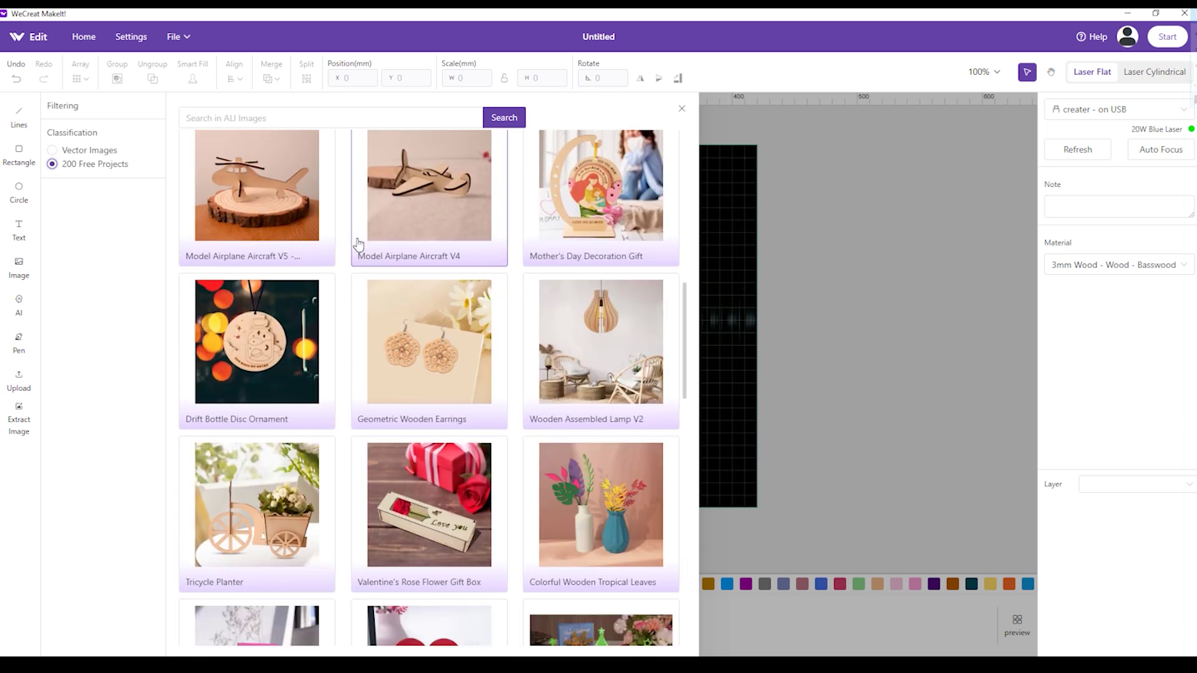
scroll(358, 243, "down", 5)
scroll(351, 274, "down", 4)
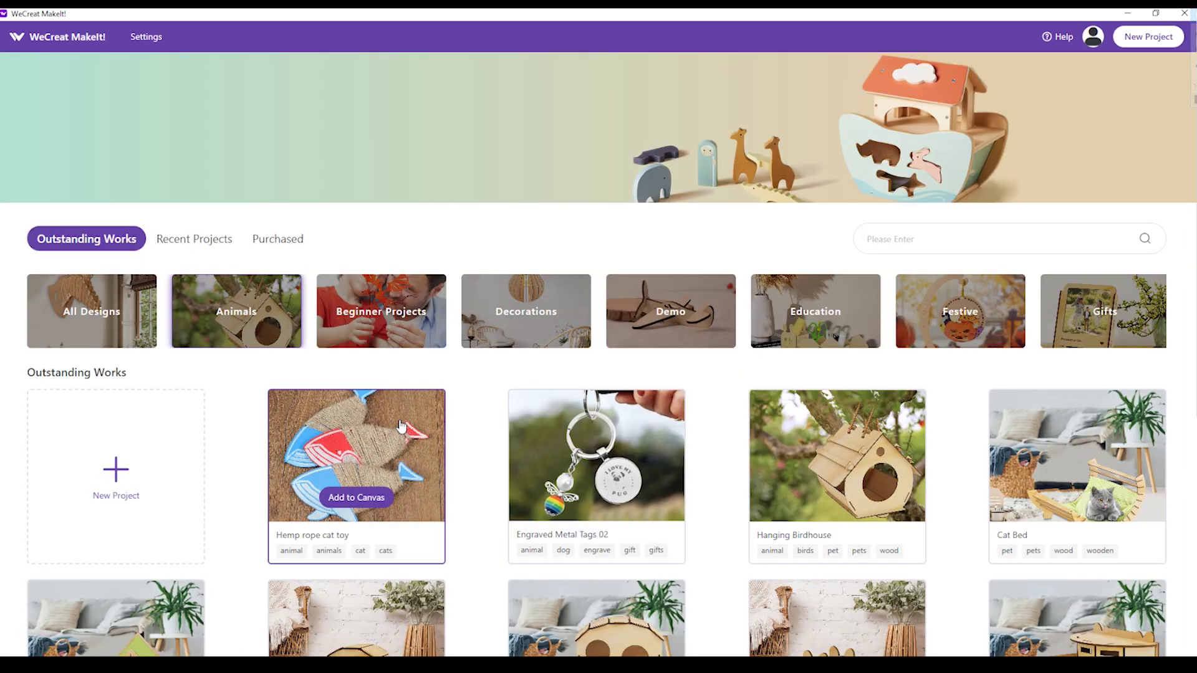
Scroll the Outstanding Works and filter the gallery to Beginner Projects.
scroll(494, 440, "down", 4)
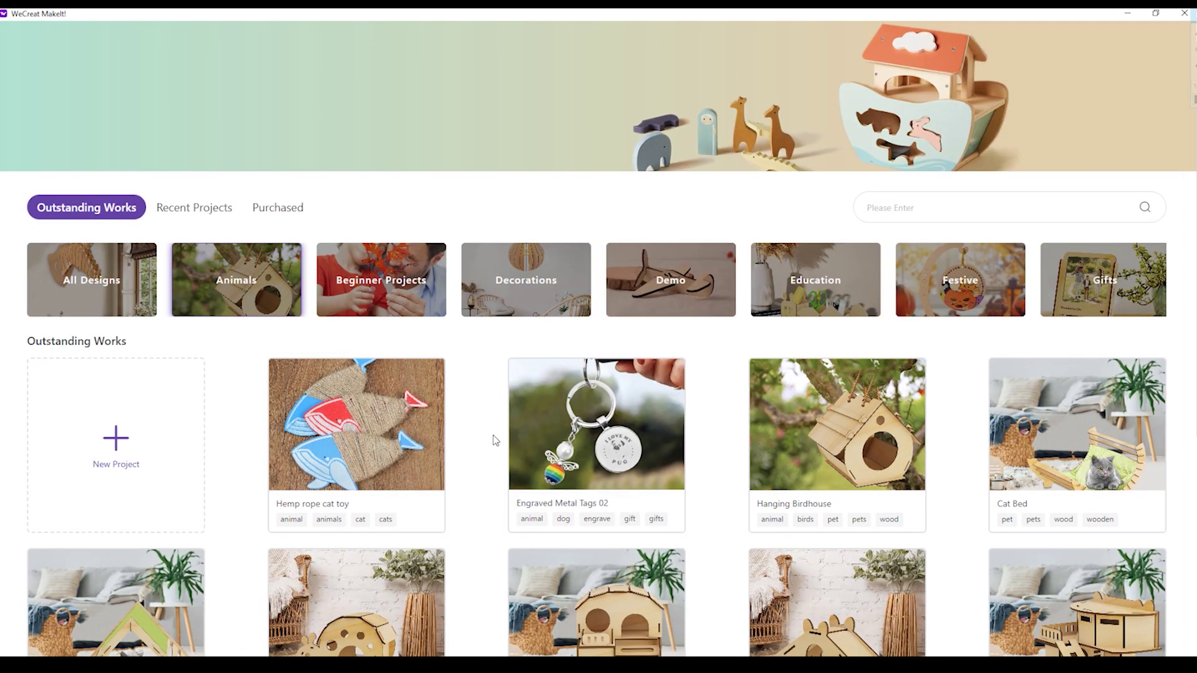
scroll(494, 440, "down", 2)
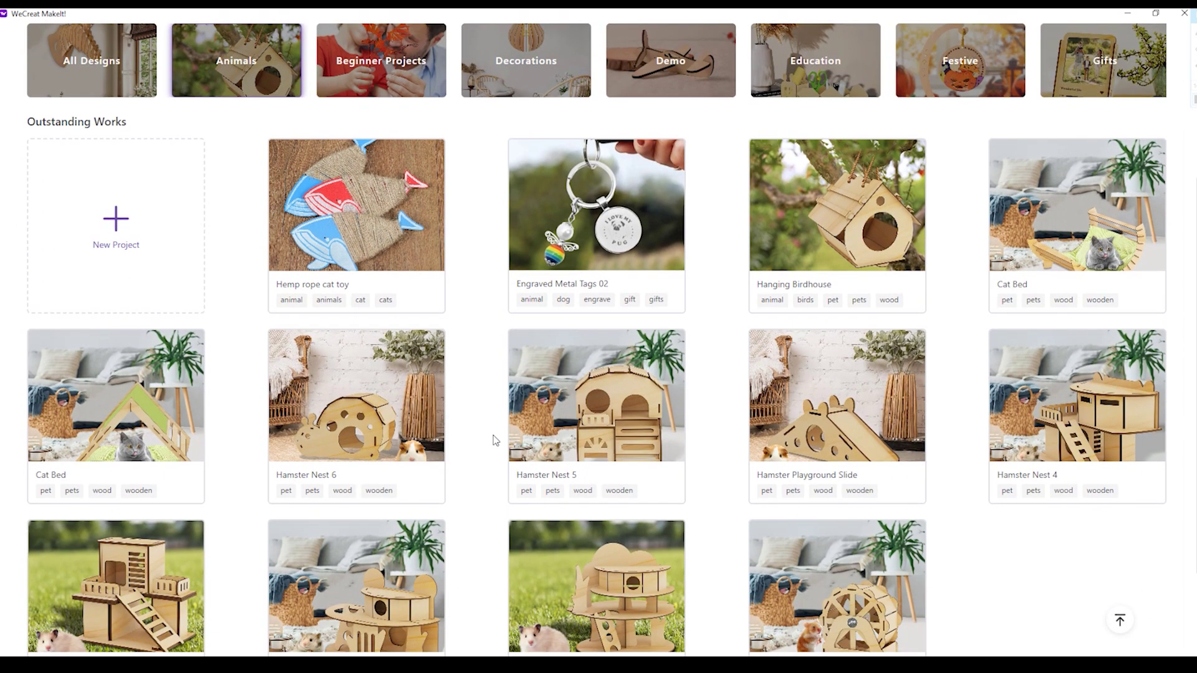
scroll(494, 440, "up", 5)
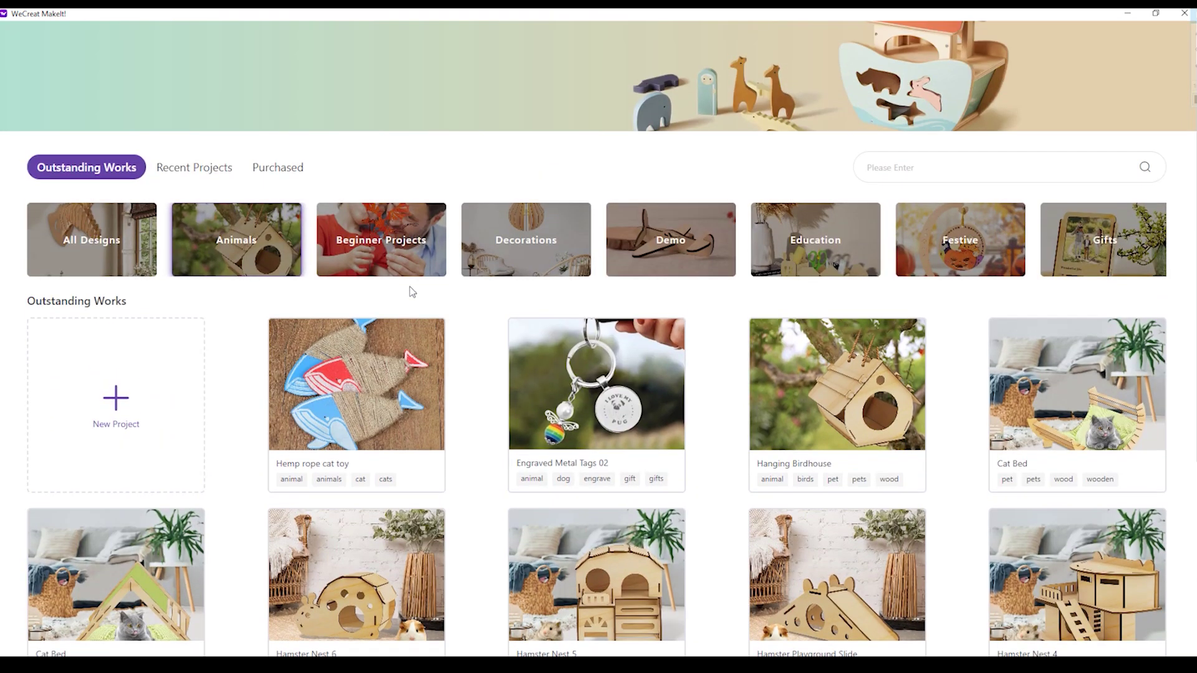
left_click(366, 259)
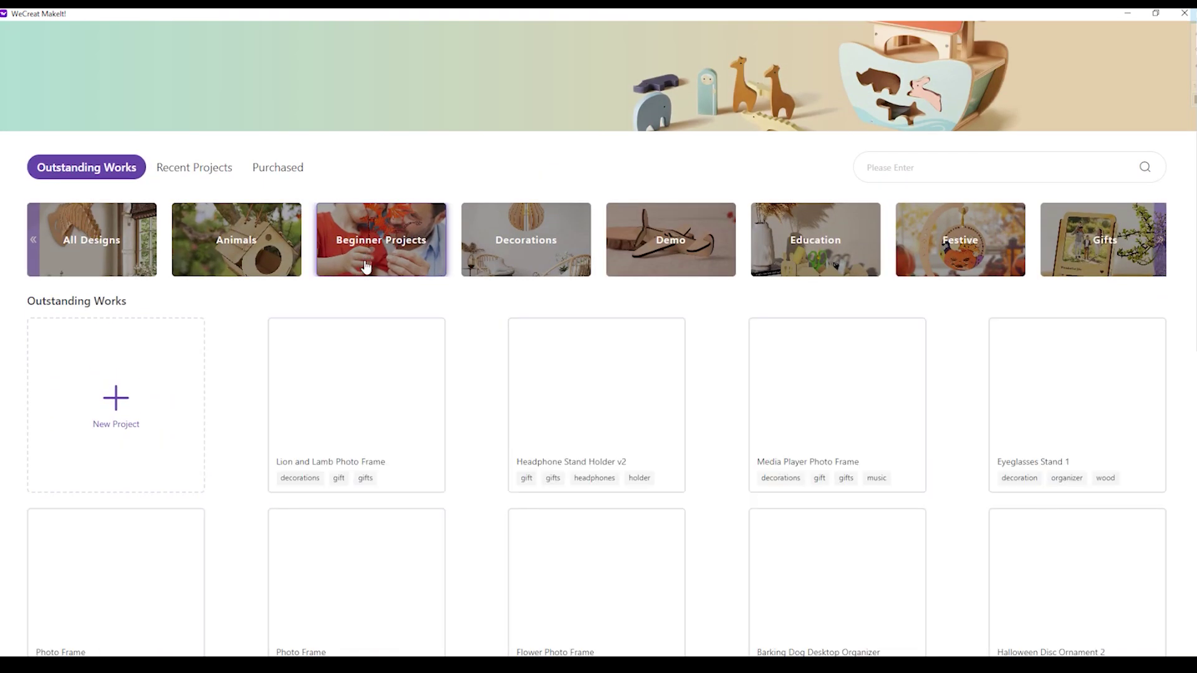
scroll(477, 361, "down", 3)
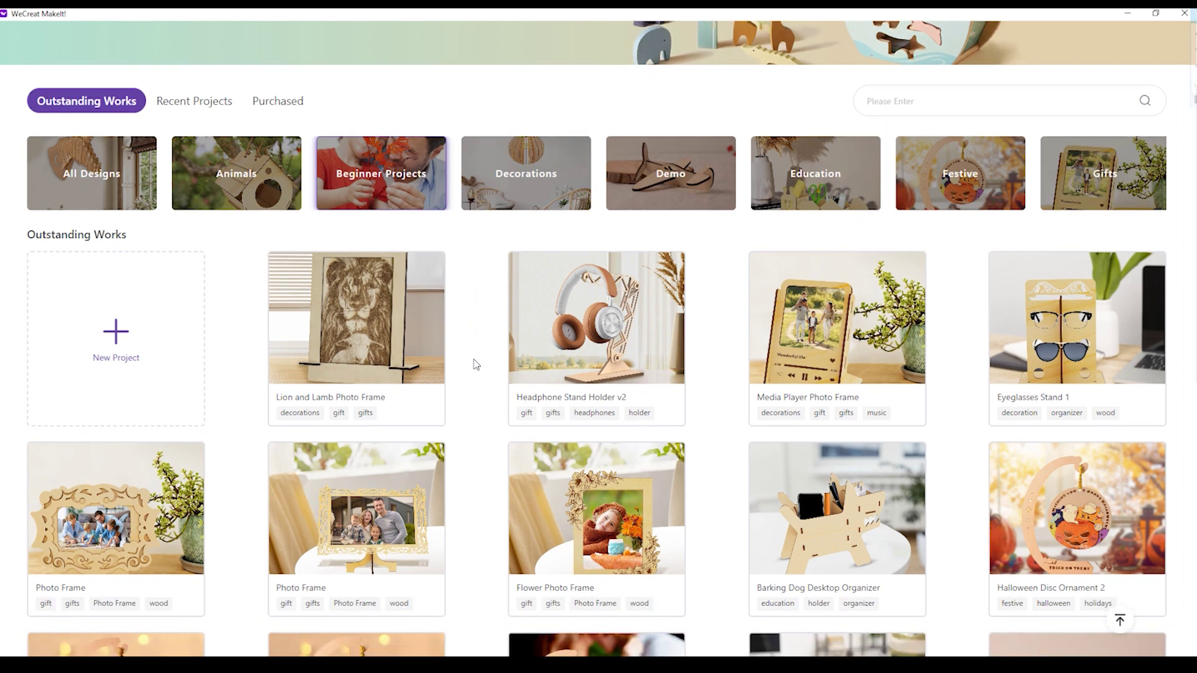
Rotate the test card 180° and flip it horizontally so its text reads correctly, then deselect.
scroll(477, 367, "down", 2)
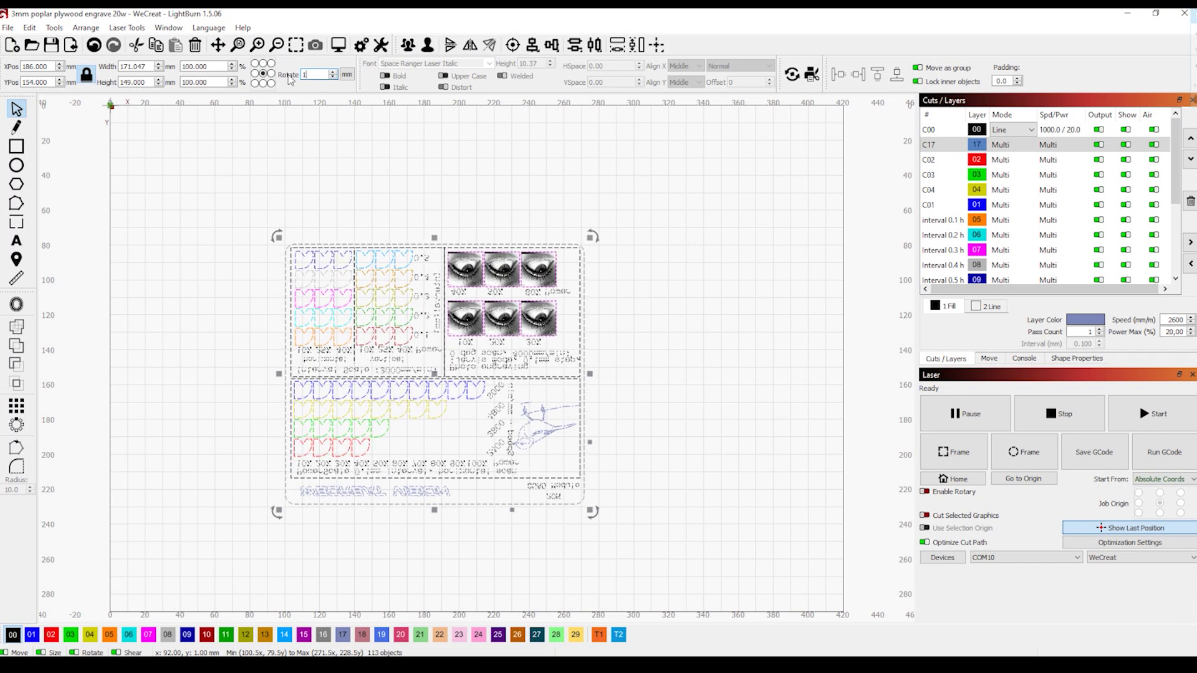
type("80")
key("Return")
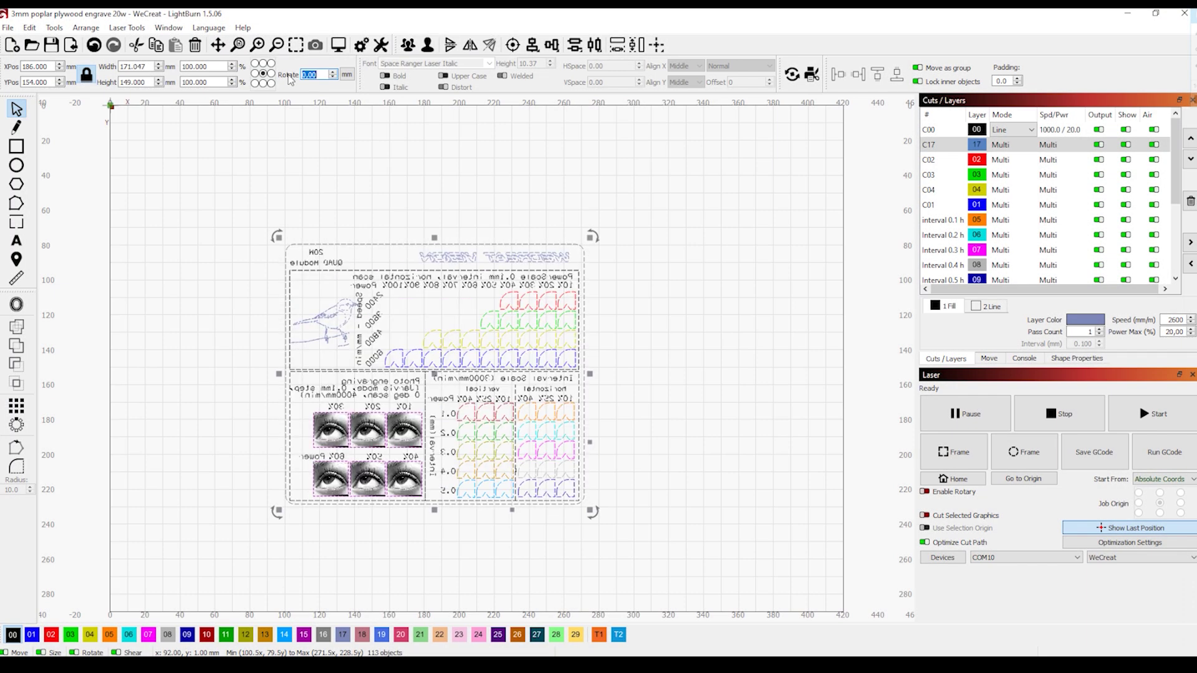
left_click(470, 46)
left_click(479, 195)
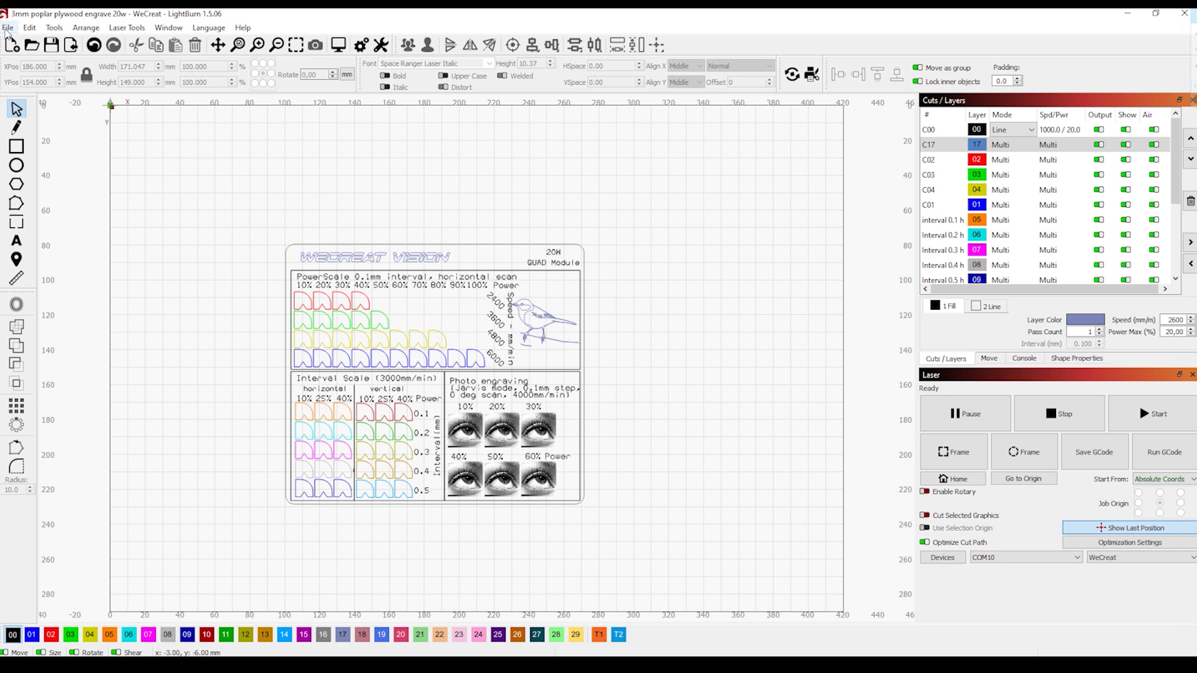
left_click(7, 28)
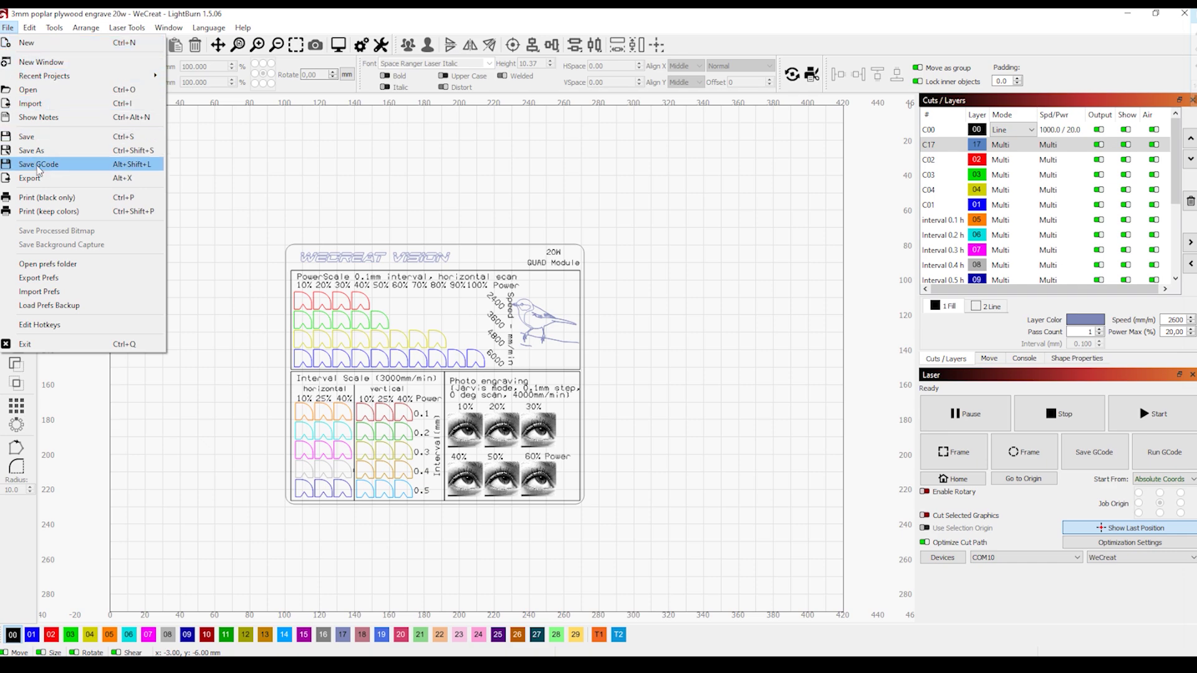
Save the design as G-code and shift the pattern left and up over the material.
left_click(38, 165)
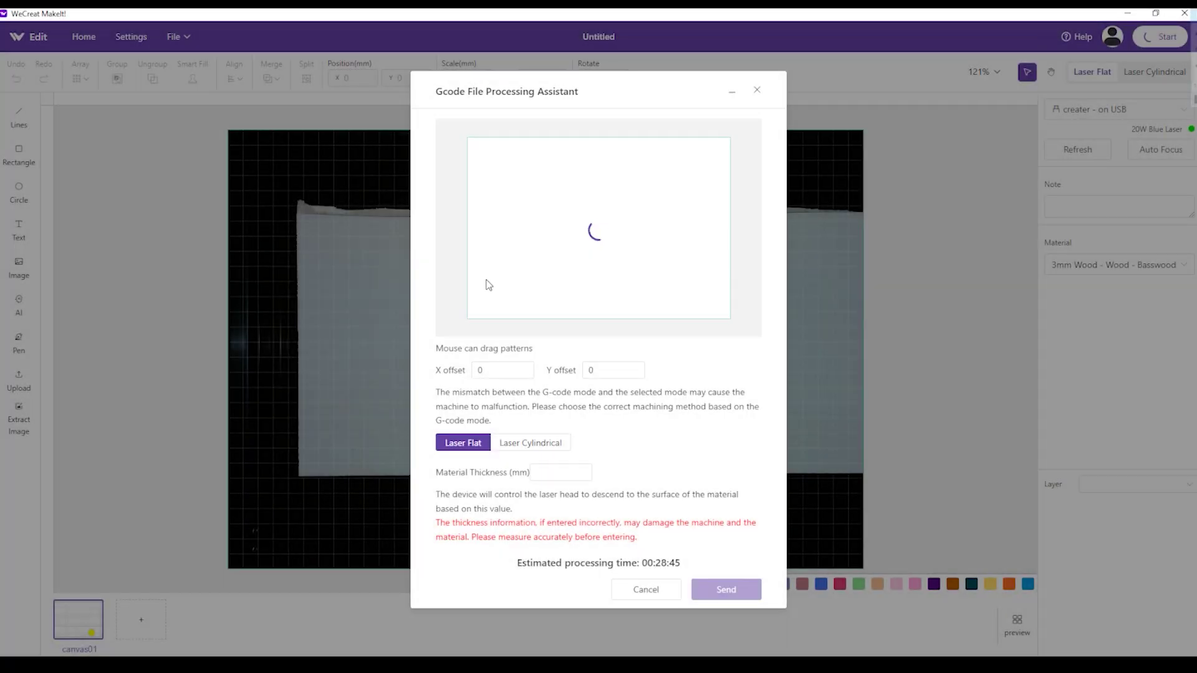
left_click_drag(560, 249, 536, 238)
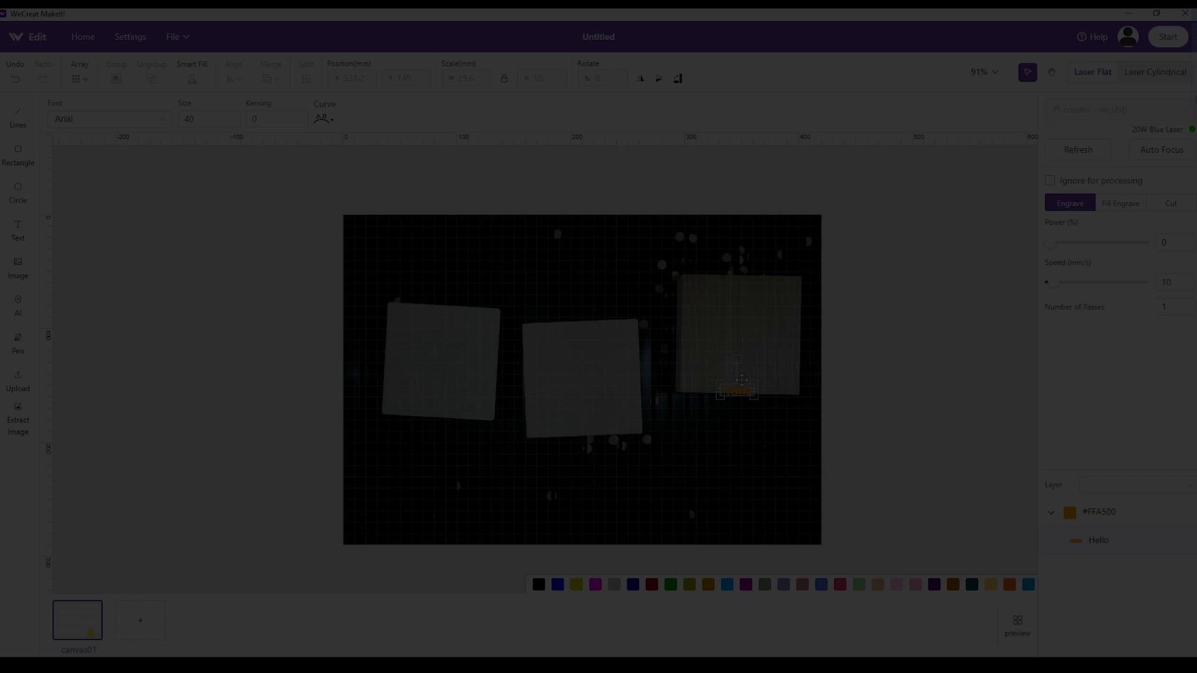
Move Hello onto the right wooden square and turn Auto Focusing off, confirming the safety alert.
left_click_drag(742, 379, 749, 330)
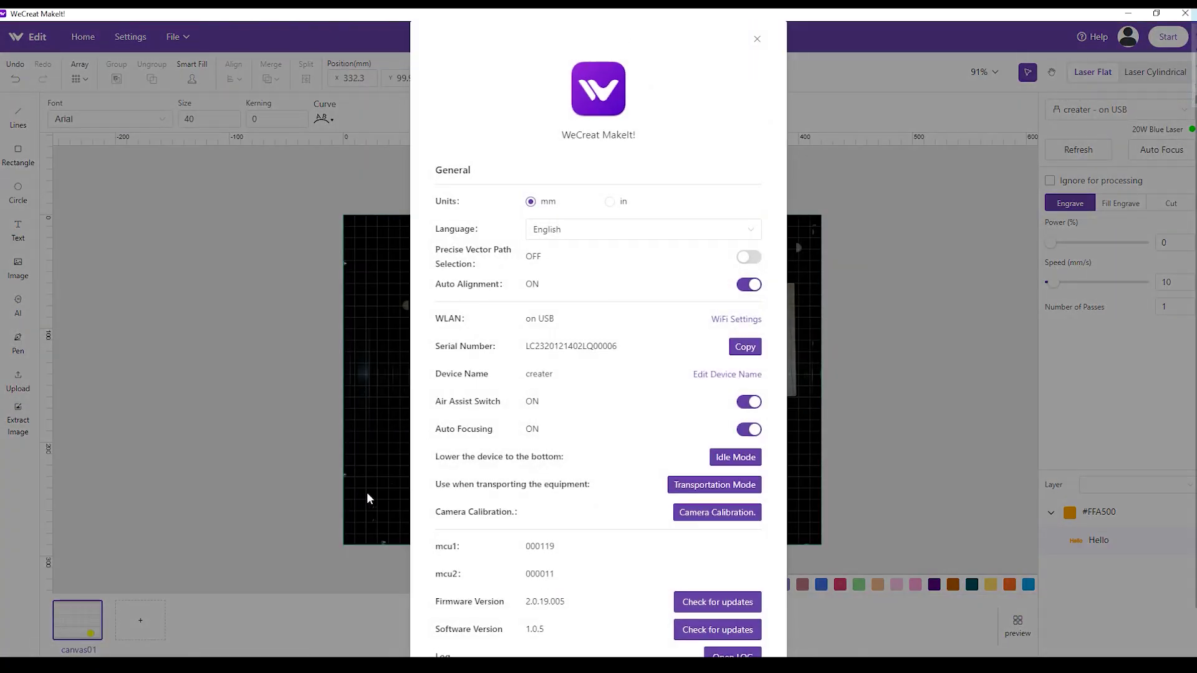
left_click(736, 434)
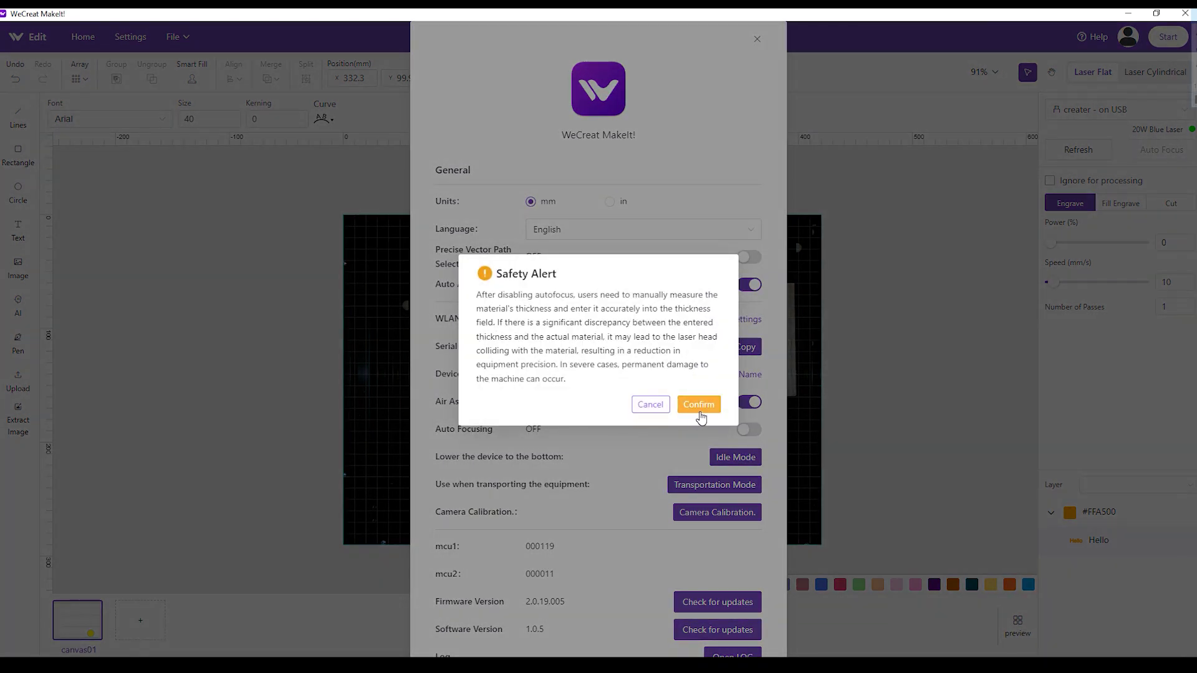
left_click(699, 406)
left_click(757, 41)
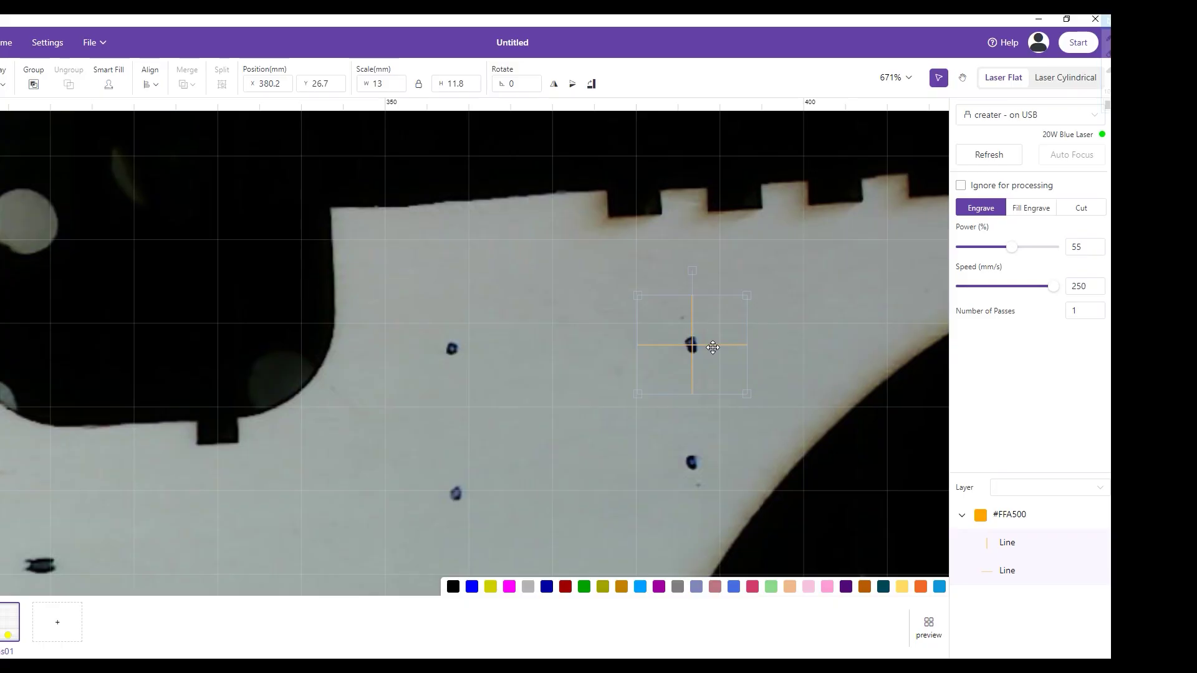
Select the crosshair to check its engrave settings, then deselect it.
left_click(761, 402)
scroll(673, 359, "down", 5)
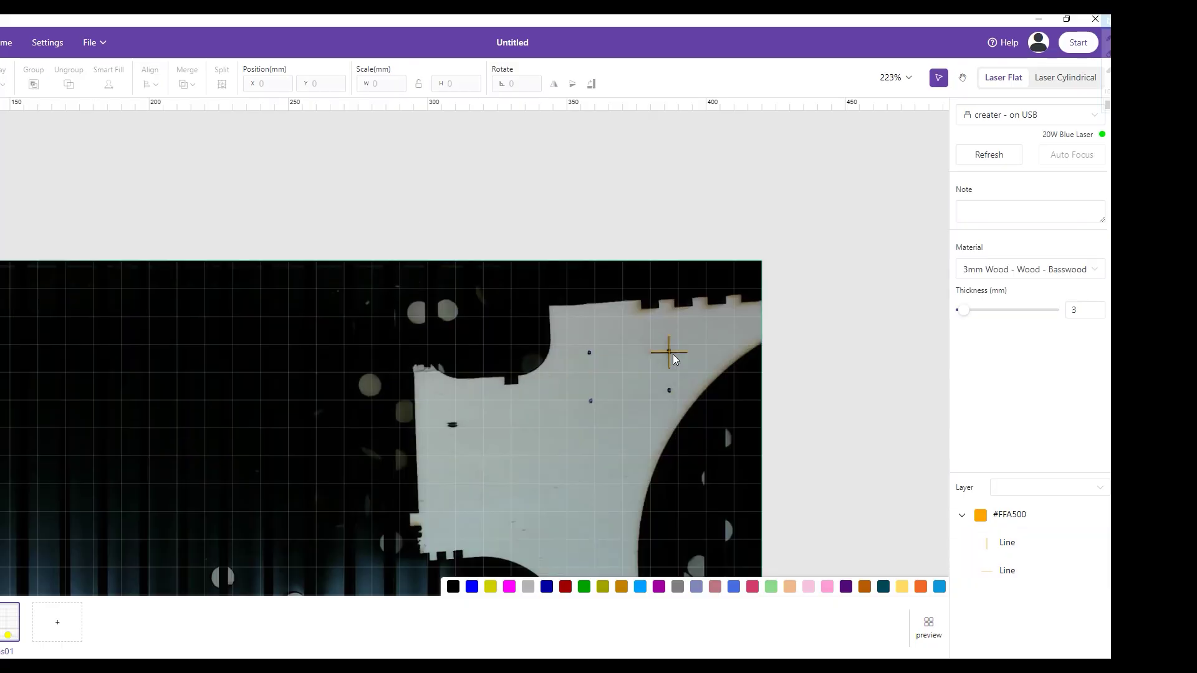
scroll(673, 359, "up", 7)
left_click(512, 453)
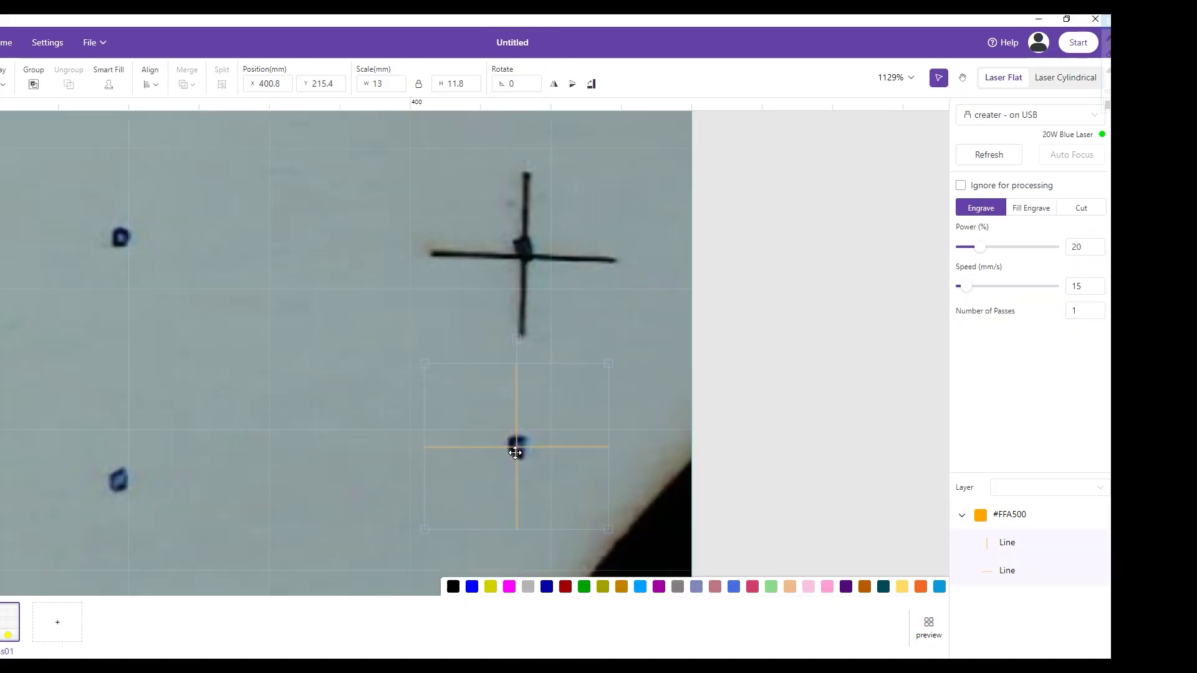
left_click(597, 388)
Zoom the canvas out to 435% and clear the selection of the design crosses.
scroll(597, 388, "down", 10)
scroll(597, 388, "up", 7)
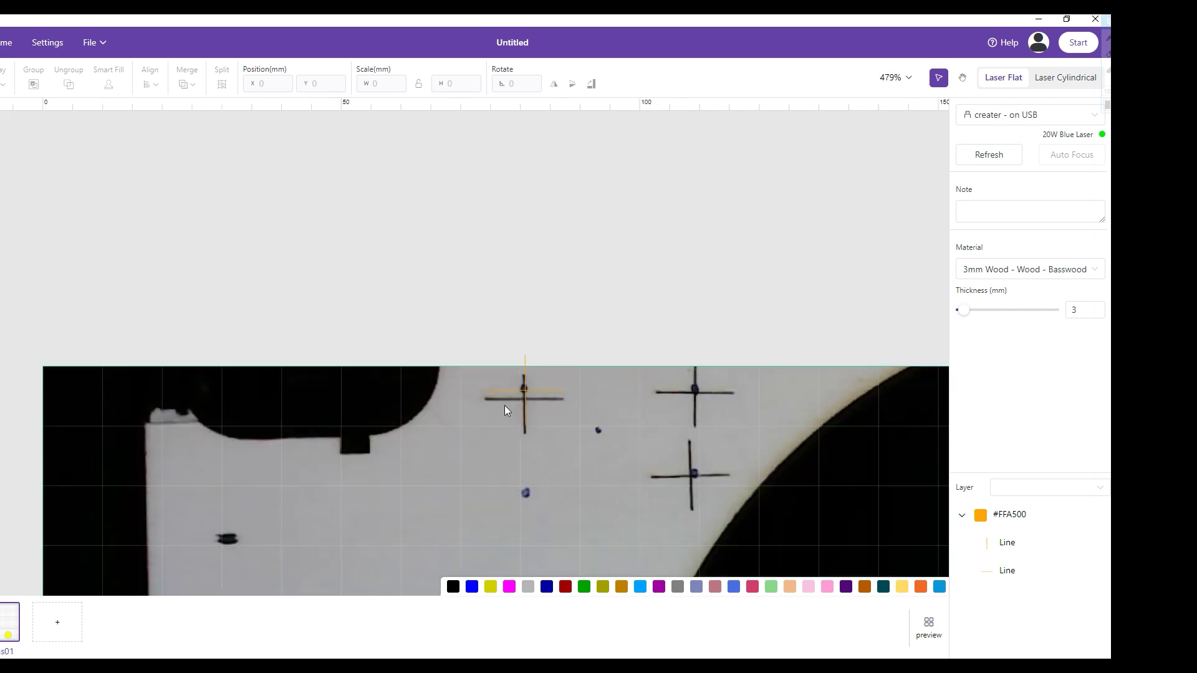
scroll(433, 364, "down", 7)
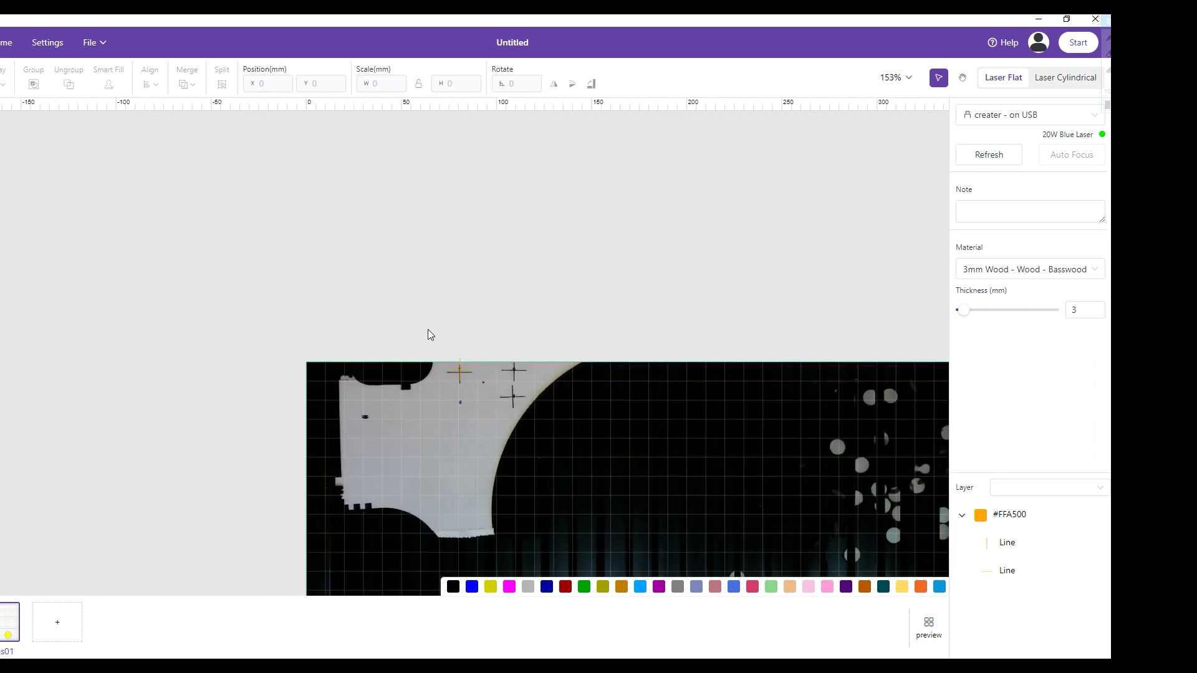
scroll(486, 359, "up", 8)
scroll(481, 294, "down", 7)
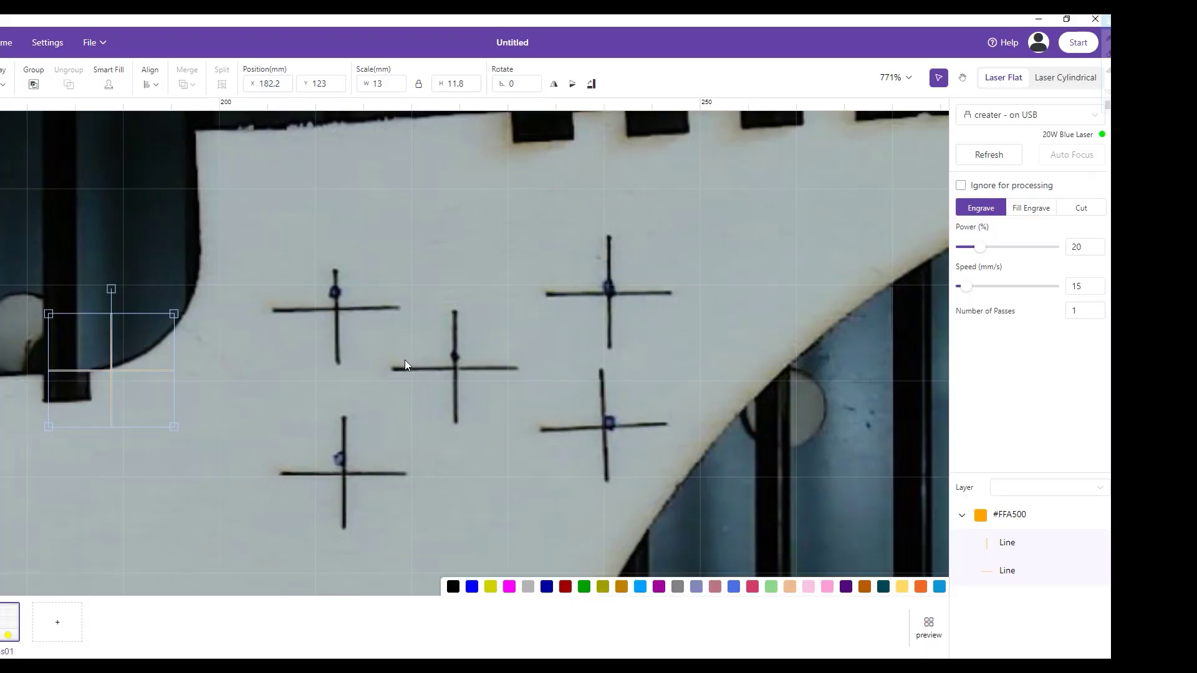
scroll(405, 360, "down", 10)
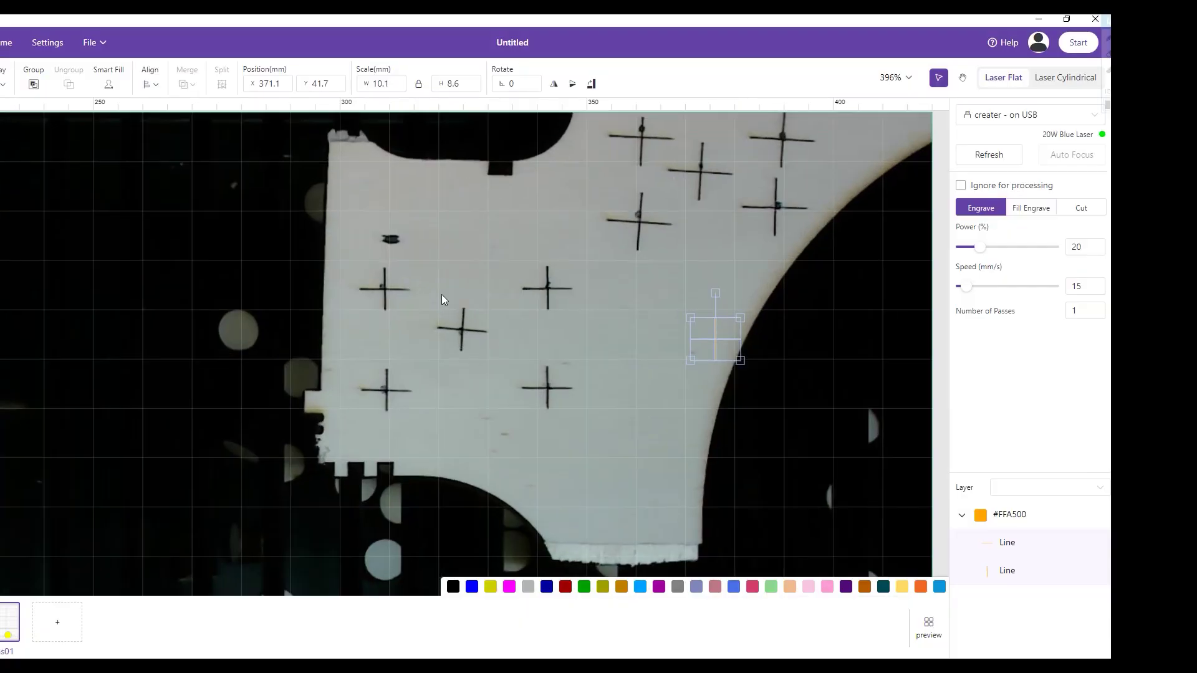
scroll(441, 294, "up", 5)
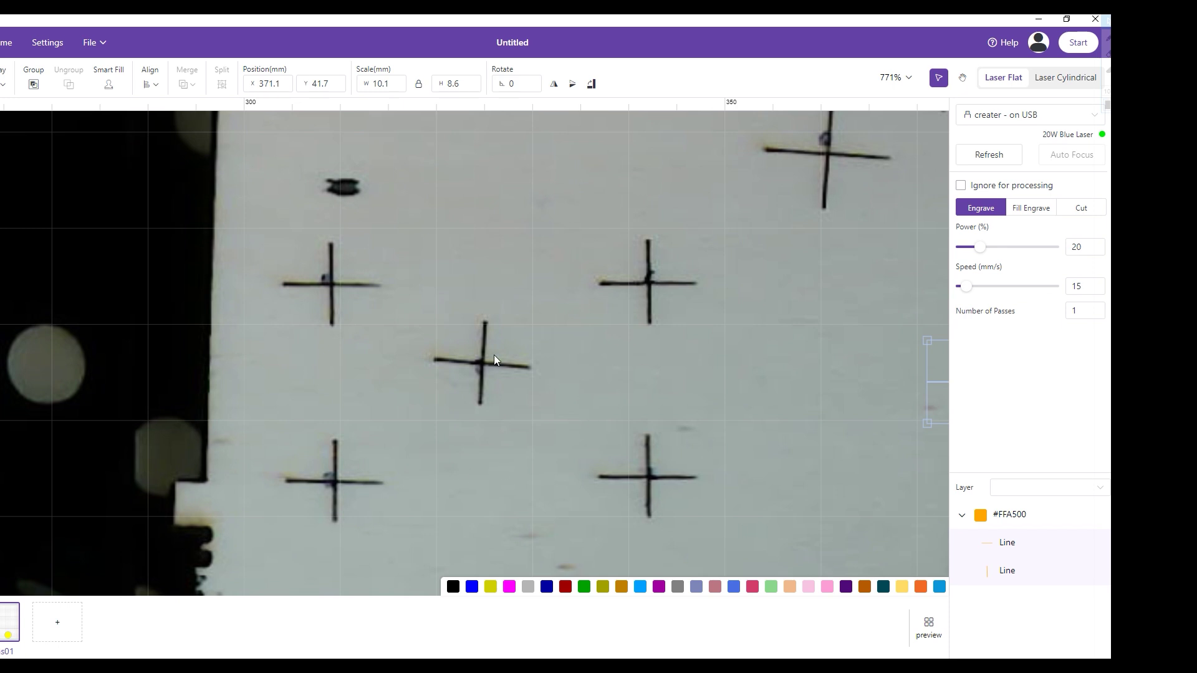
scroll(494, 361, "down", 4)
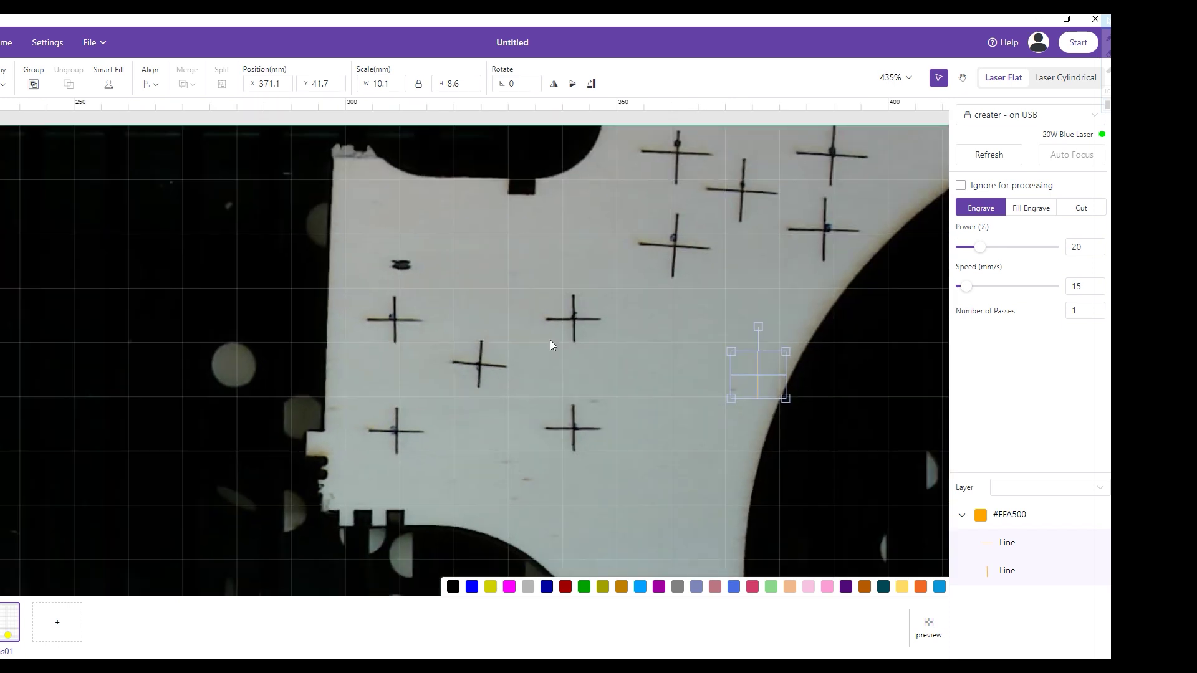
left_click_drag(550, 339, 521, 394)
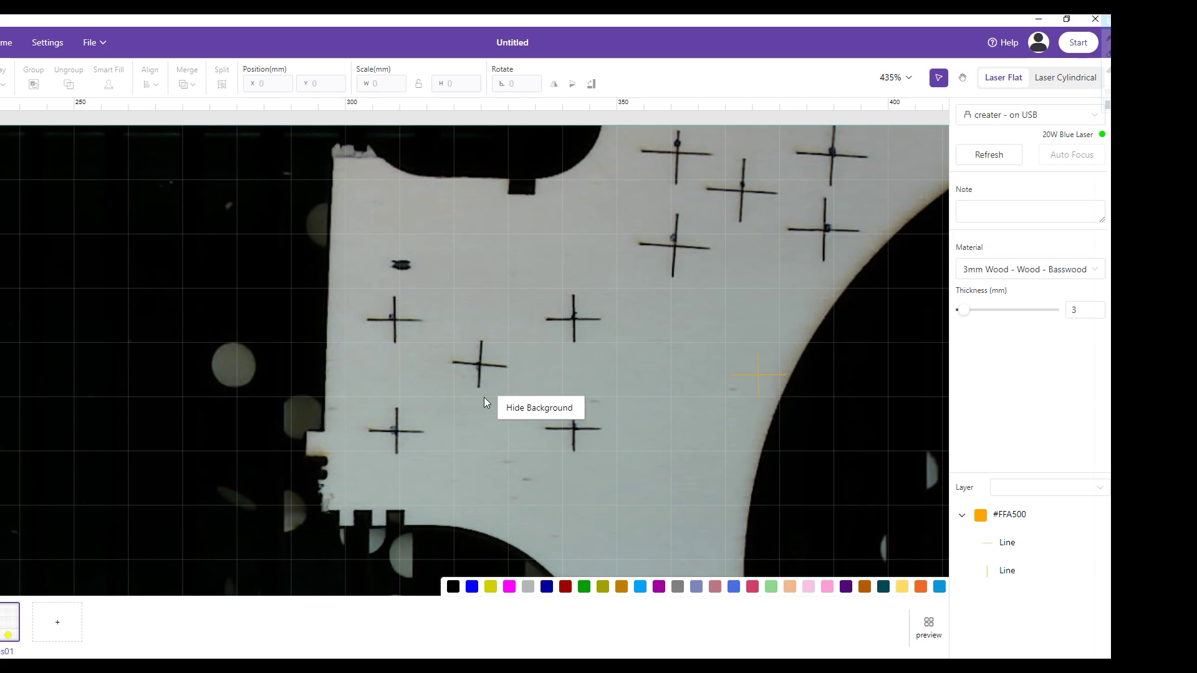